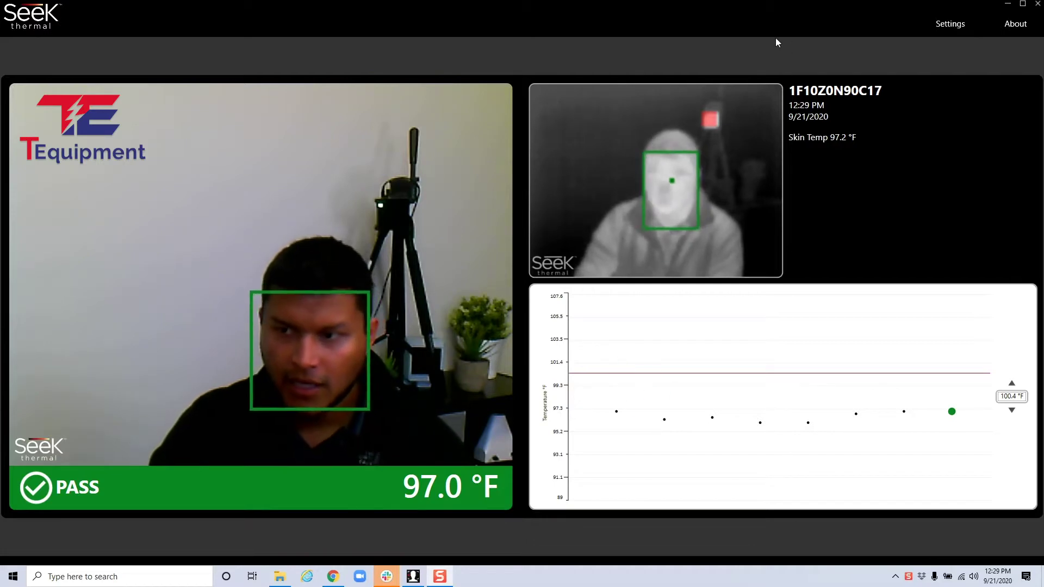
{"action": "double_click", "coordinate": [740, 12]}
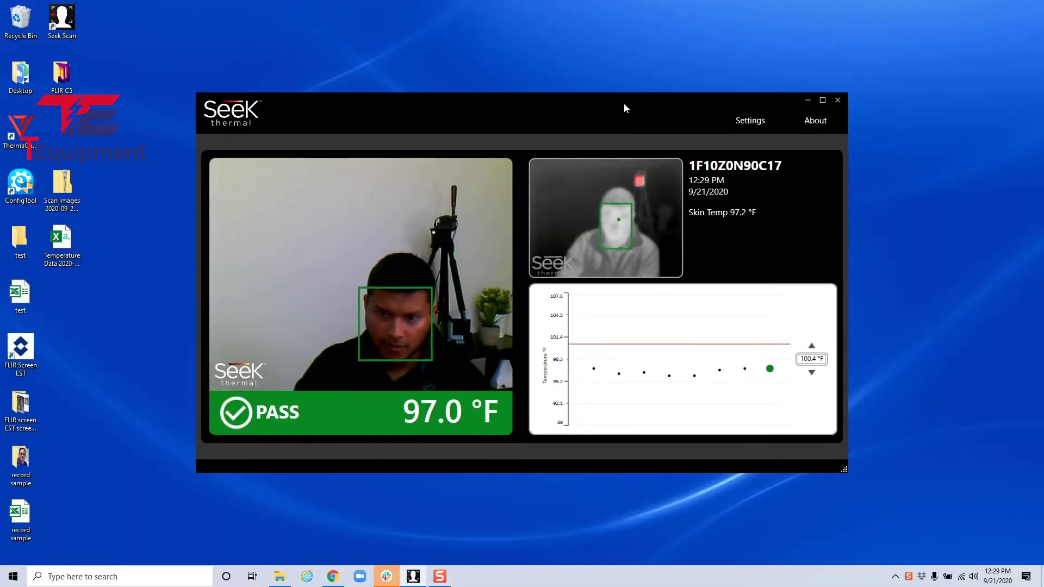
{"action": "double_click", "coordinate": [624, 102]}
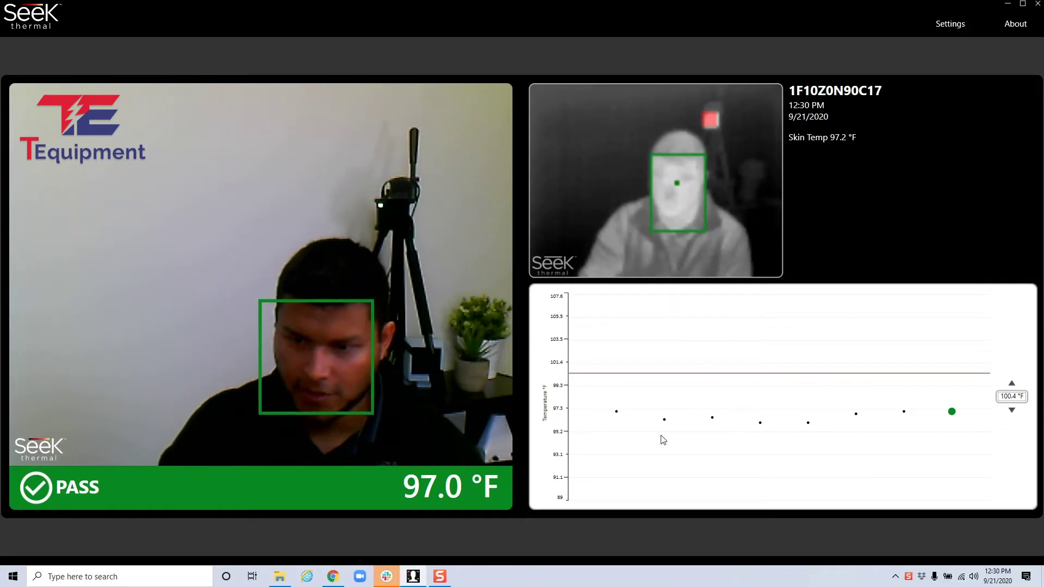
Open the scan settings, toggle the startup update check off and back on, and view the station settings
{"action": "left_click", "coordinate": [952, 26]}
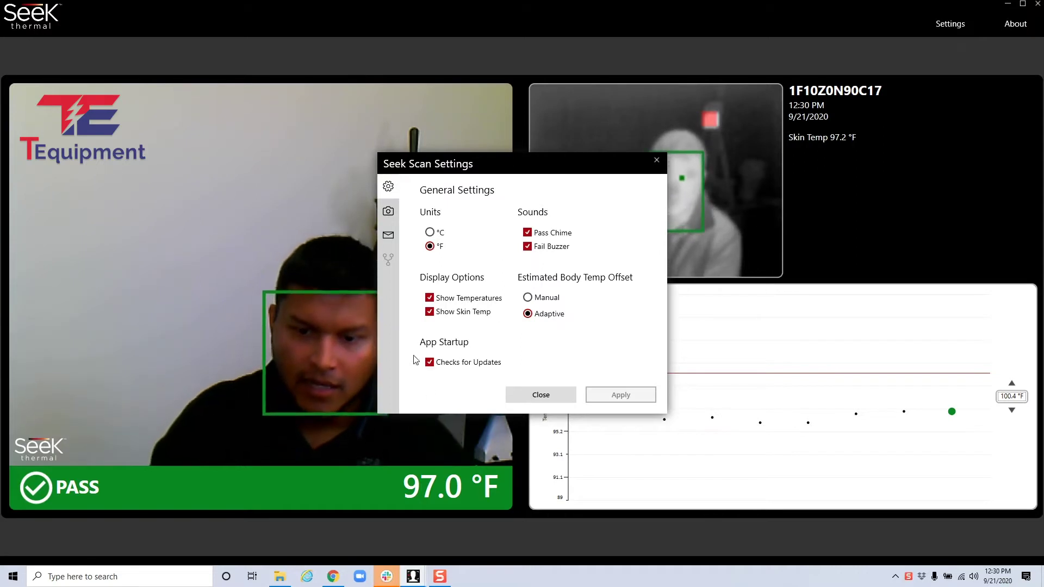
{"action": "left_click", "coordinate": [454, 367]}
{"action": "left_click", "coordinate": [454, 368]}
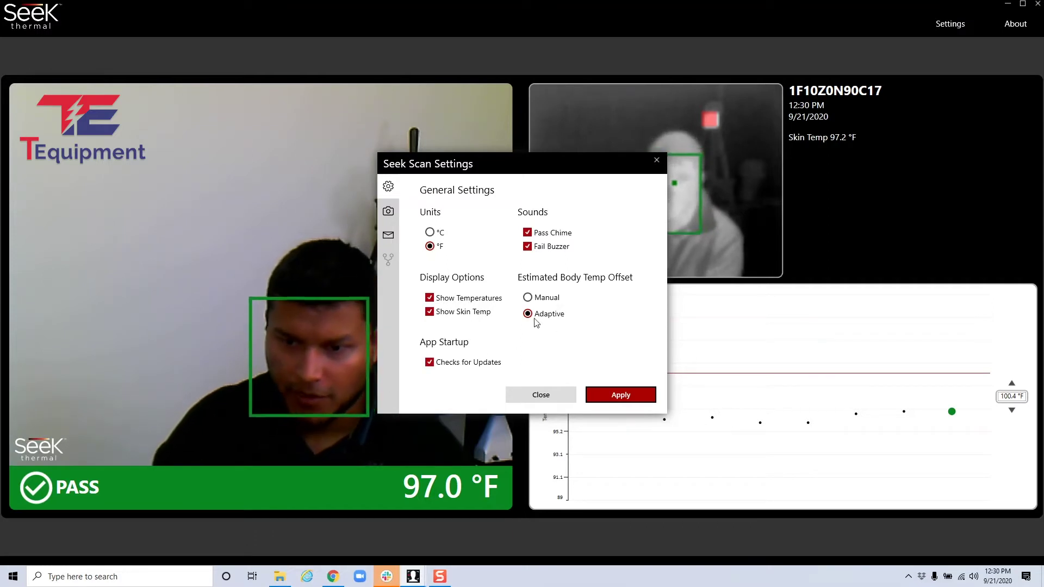
{"action": "left_click", "coordinate": [388, 212]}
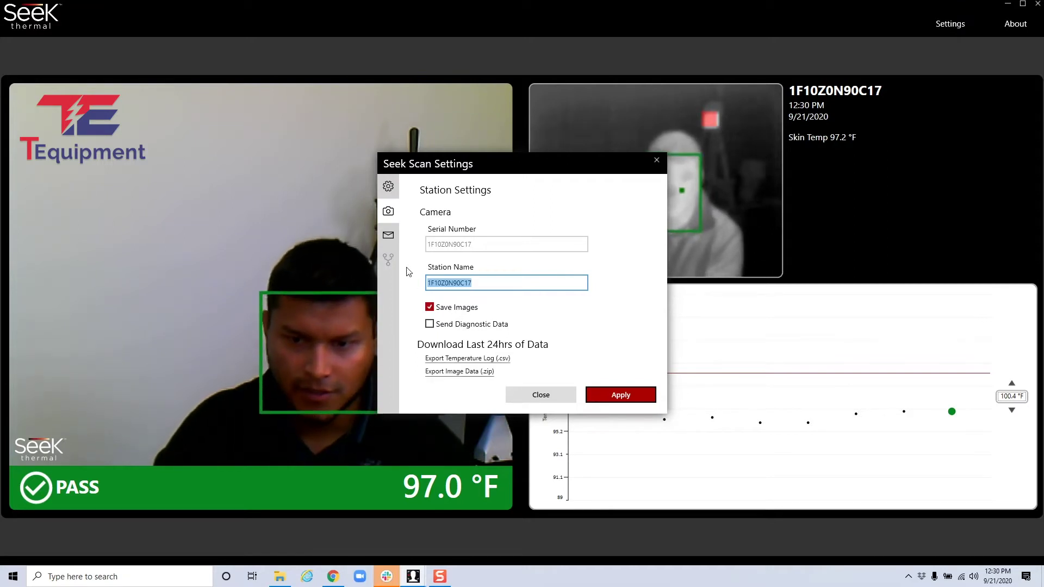
Try turning off Show Temperatures and Save Images, re-enable Show Temperatures, and apply the settings
{"action": "left_click", "coordinate": [389, 189]}
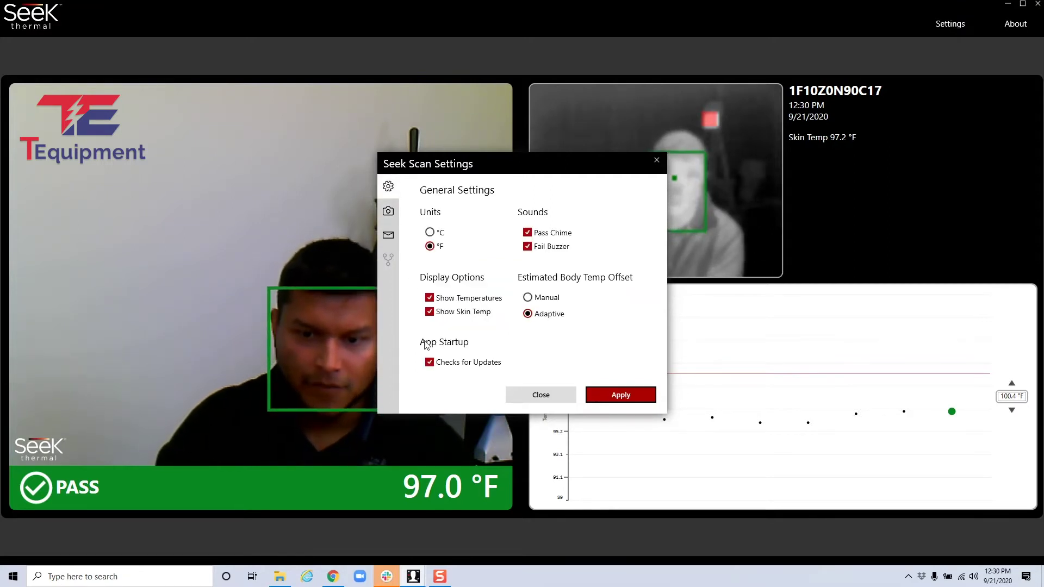
{"action": "left_click", "coordinate": [466, 300]}
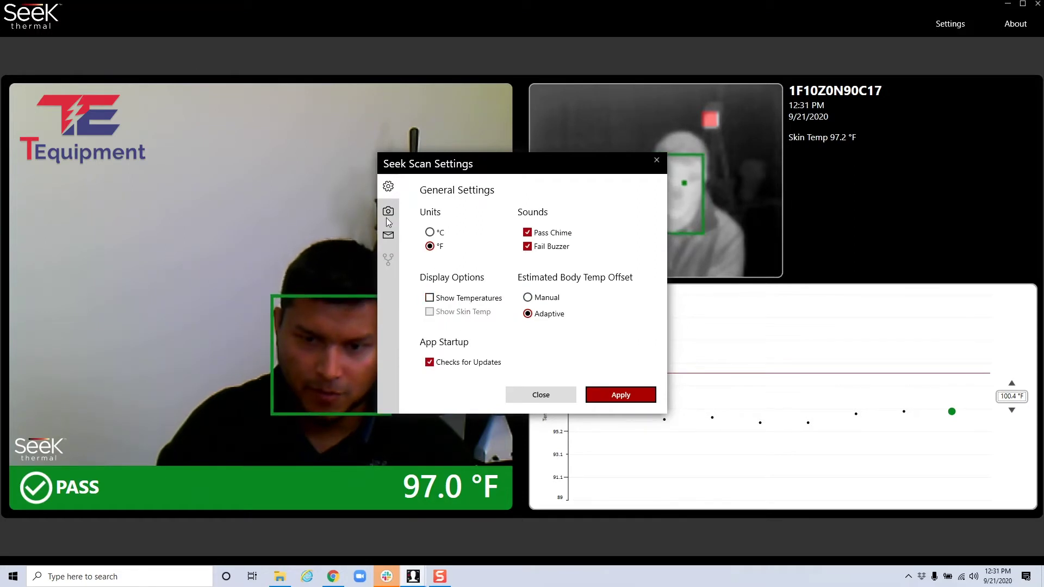
{"action": "left_click", "coordinate": [388, 215]}
{"action": "left_click", "coordinate": [448, 312]}
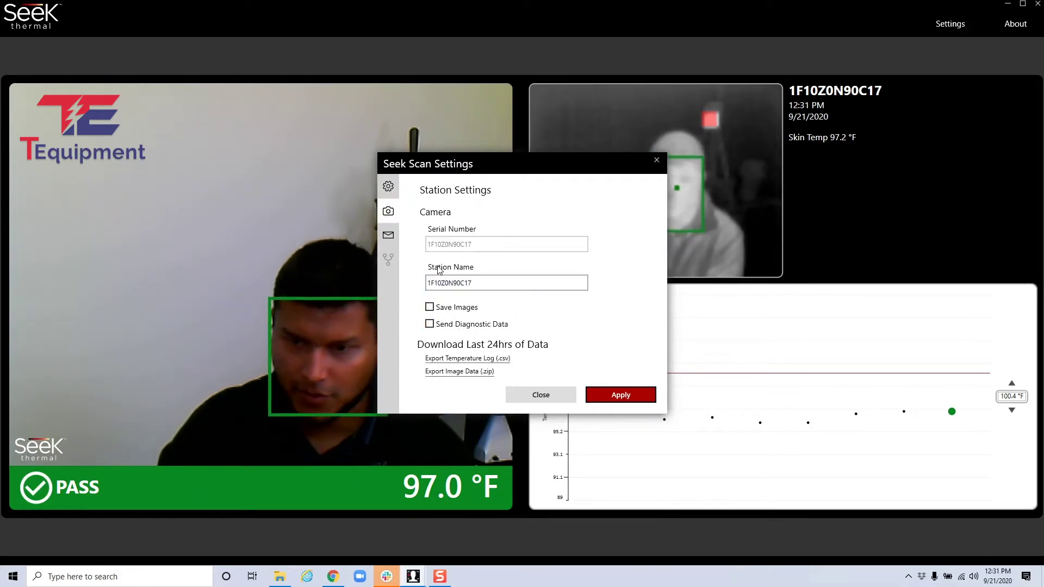
{"action": "left_click", "coordinate": [389, 187]}
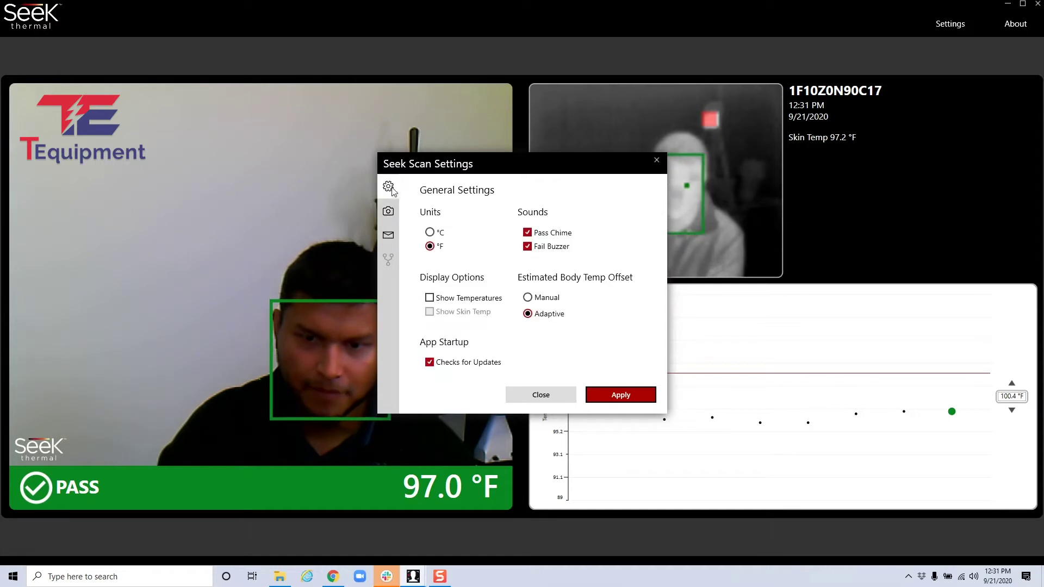
{"action": "left_click", "coordinate": [454, 297]}
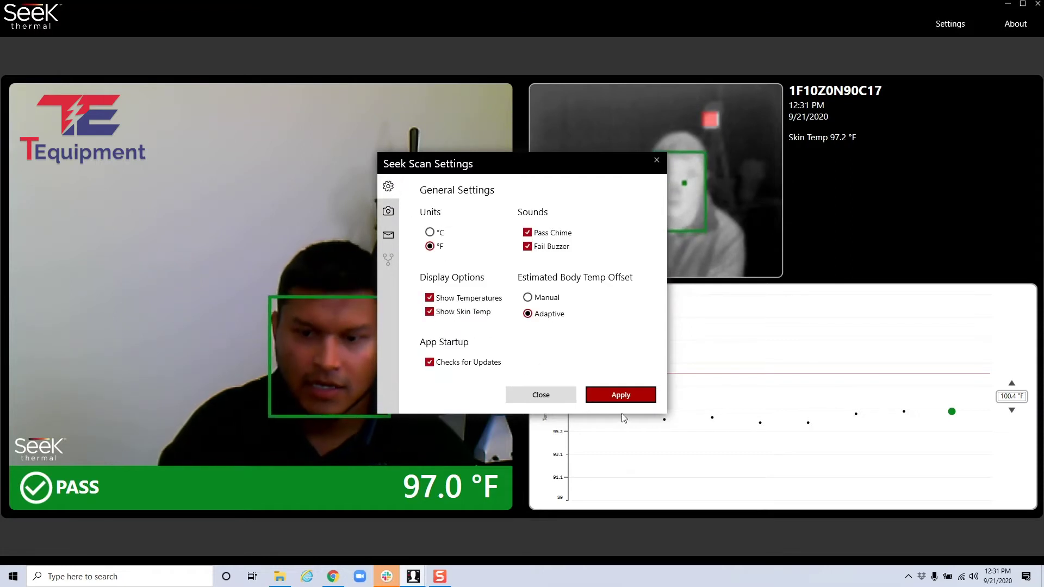
{"action": "left_click", "coordinate": [620, 395]}
Review the station settings and the email alert options, including SMTP port and SSL, and close the settings without saving
{"action": "left_click", "coordinate": [387, 212]}
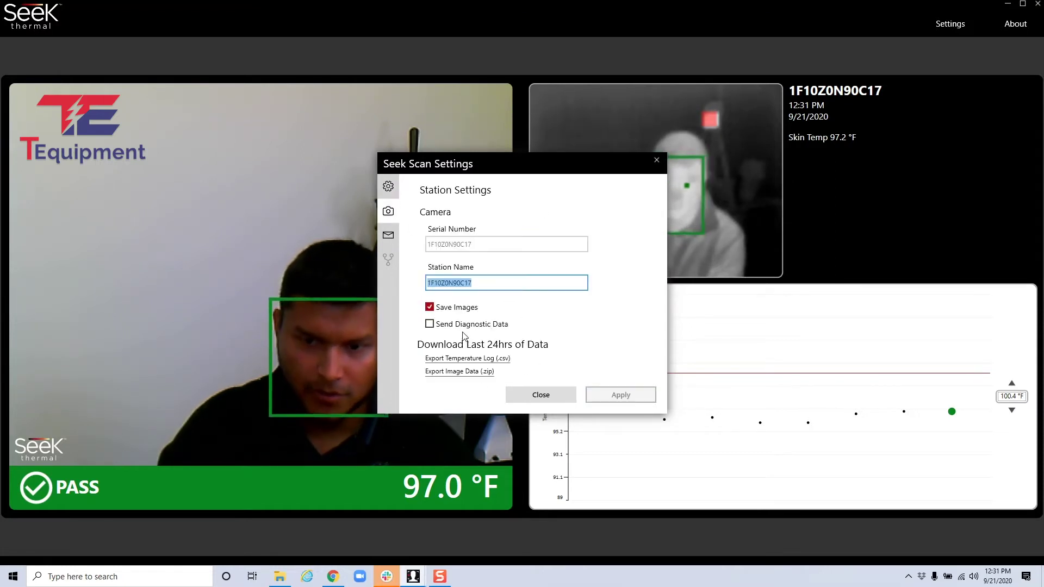
{"action": "left_click", "coordinate": [388, 235]}
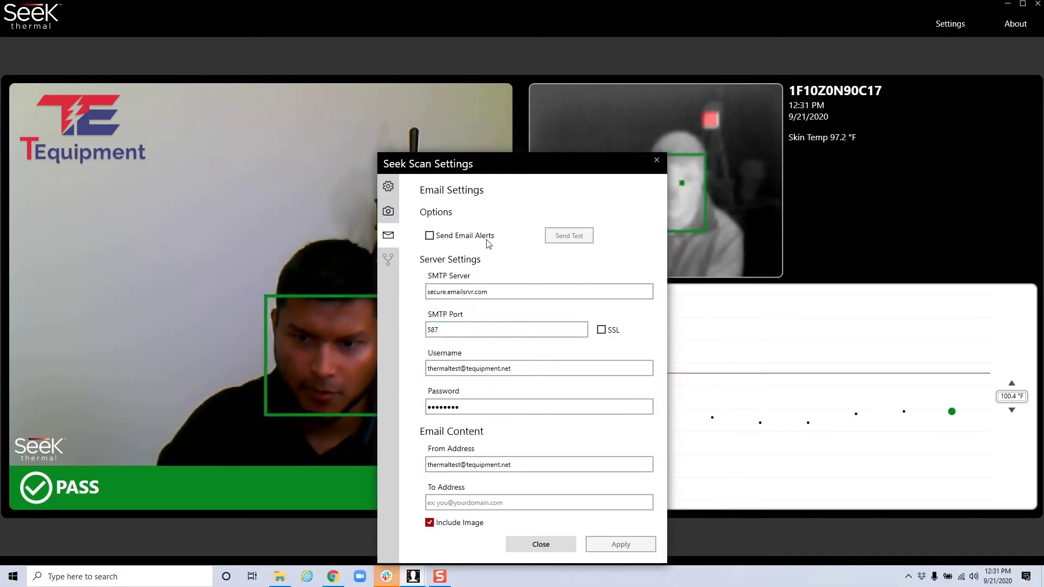
{"action": "left_click_drag", "start_coordinate": [457, 329], "coordinate": [422, 341]}
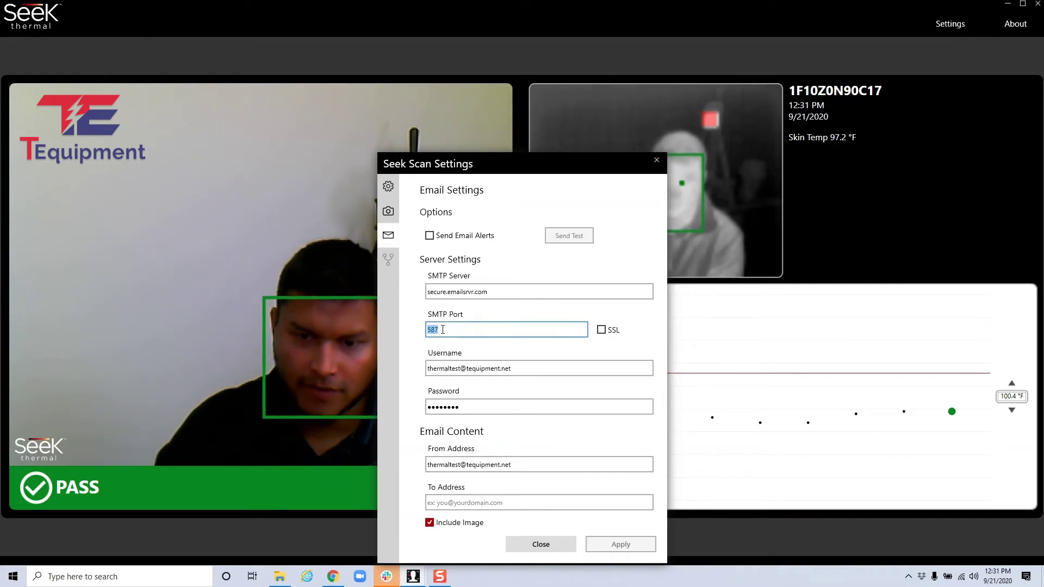
{"action": "left_click", "coordinate": [601, 329]}
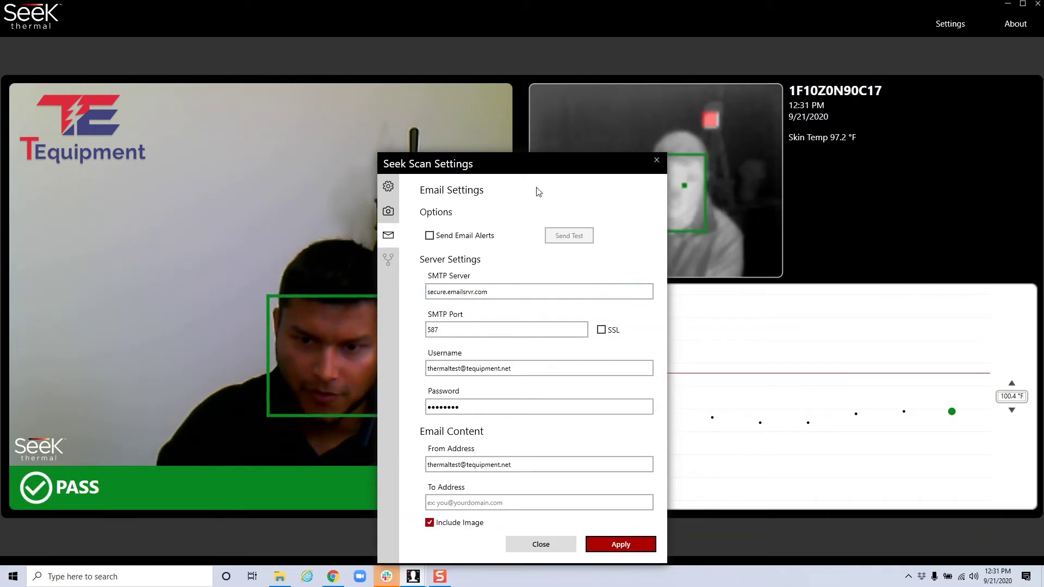
{"action": "left_click", "coordinate": [657, 160]}
{"action": "left_click", "coordinate": [543, 328]}
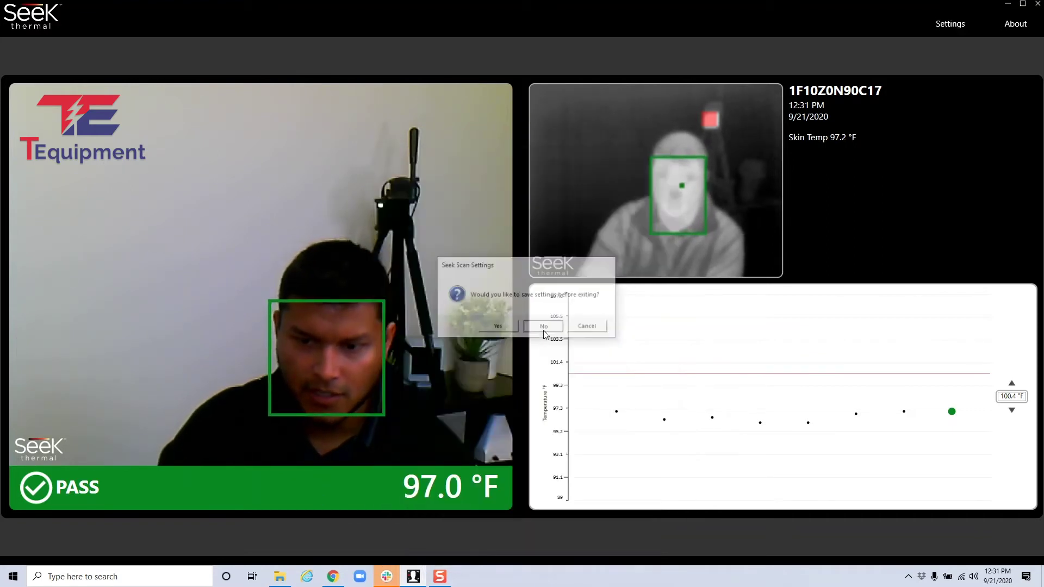
In File Explorer, open the Scan Images archive on the Desktop and view the screenshot image in PASS folder 2020.09.21._12.22.09
{"action": "left_click", "coordinate": [279, 576]}
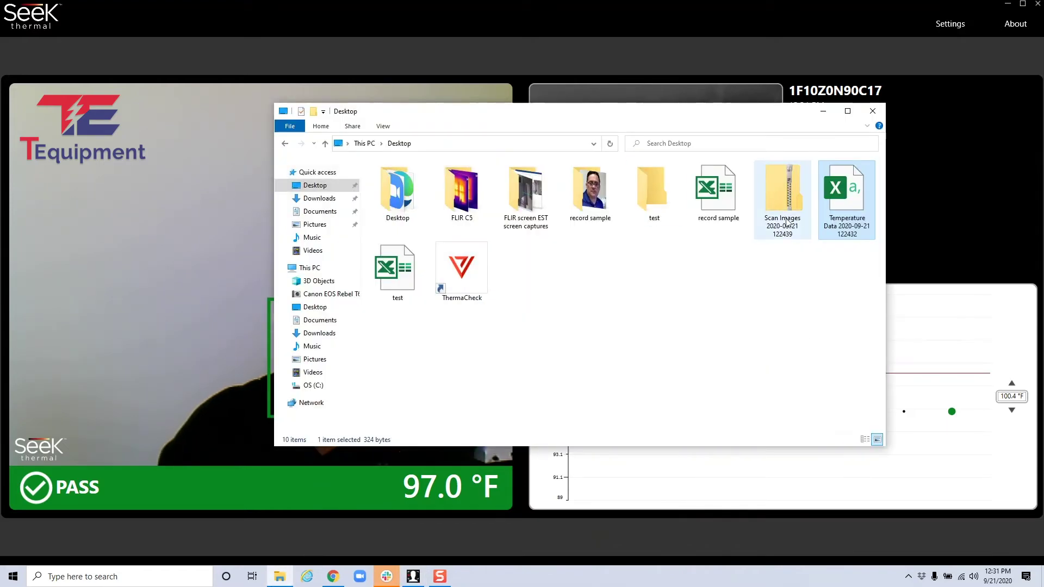
{"action": "double_click", "coordinate": [786, 220]}
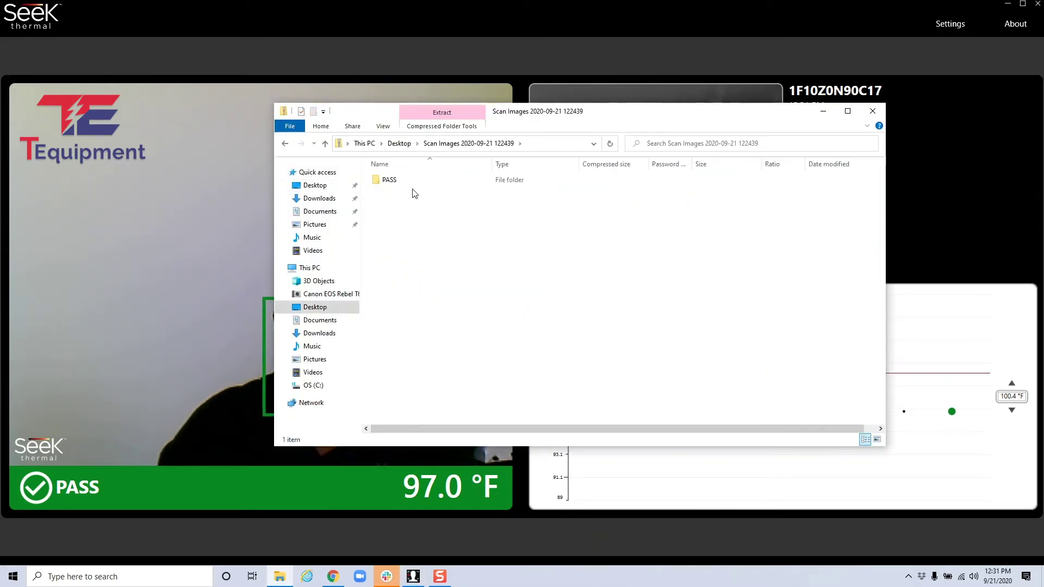
{"action": "double_click", "coordinate": [414, 183]}
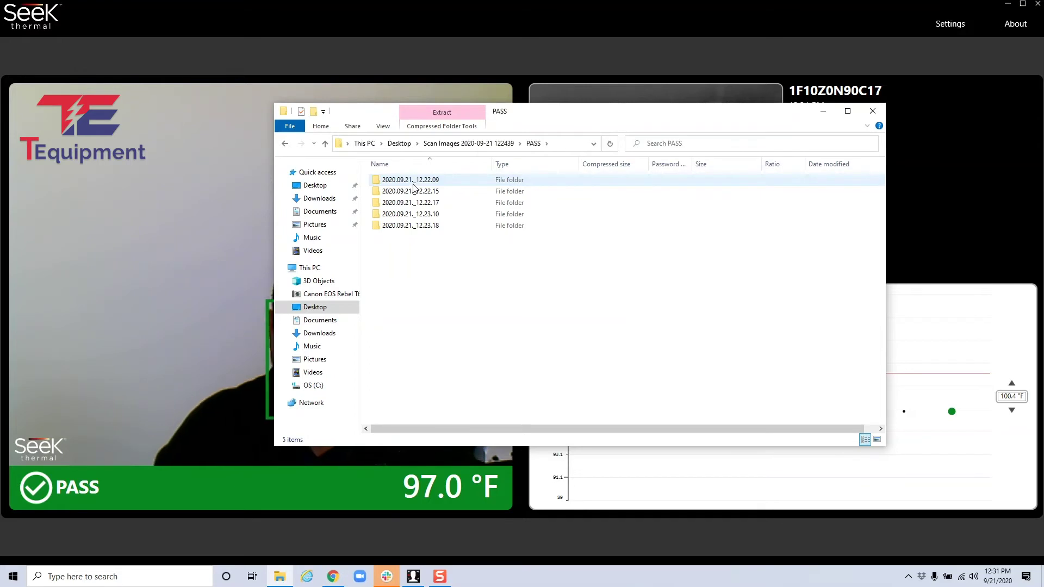
{"action": "left_click", "coordinate": [417, 185]}
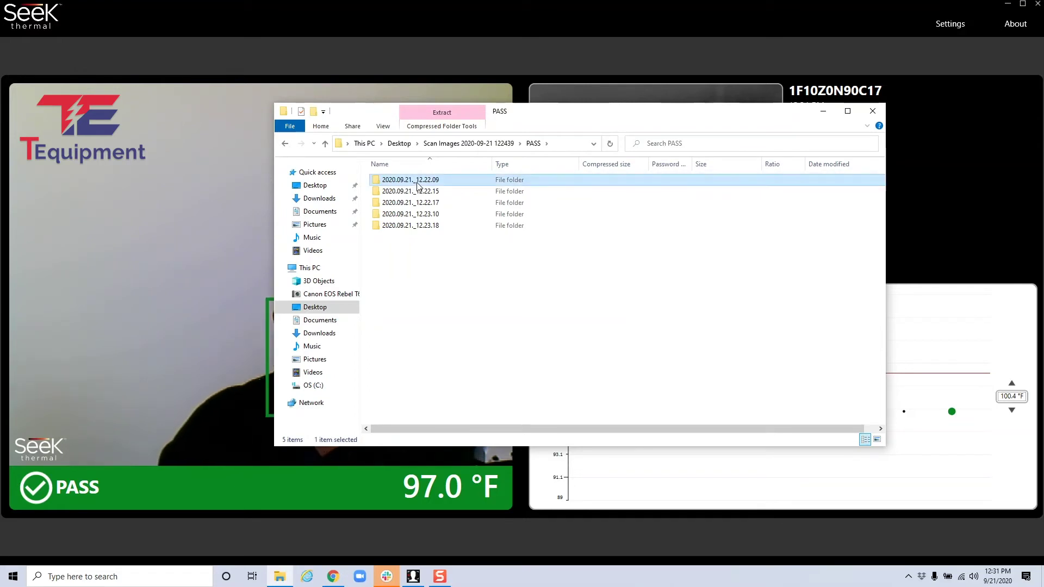
{"action": "double_click", "coordinate": [417, 185]}
{"action": "left_click", "coordinate": [461, 179]}
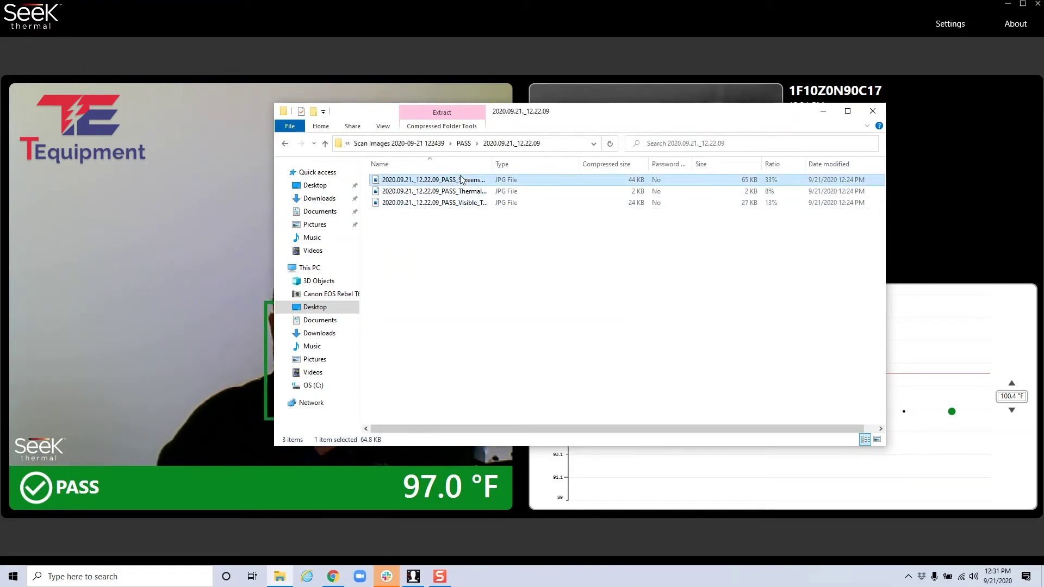
{"action": "double_click", "coordinate": [461, 180]}
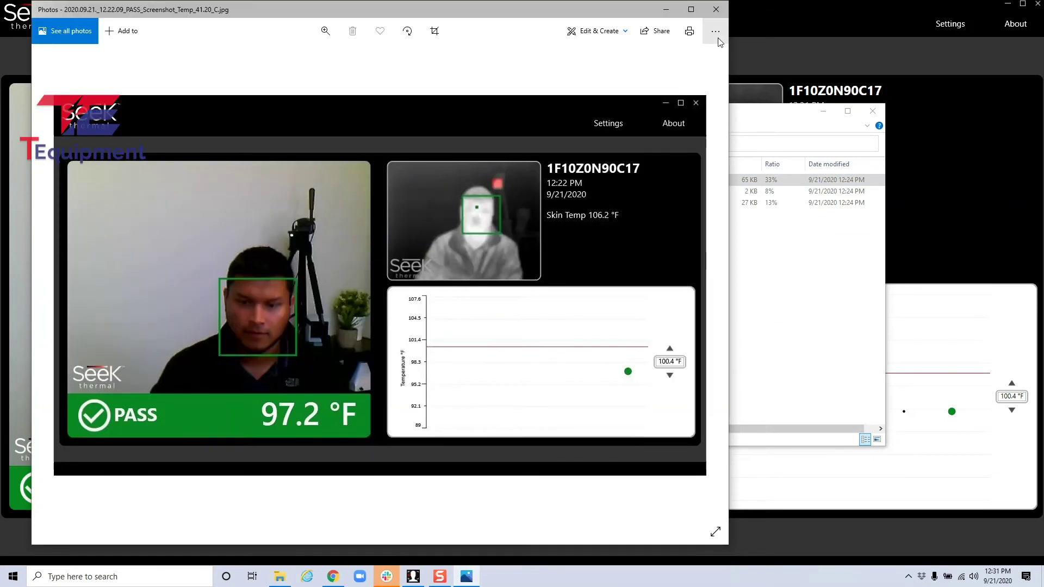
{"action": "left_click", "coordinate": [716, 9]}
View the thermal and visible images saved for the same scan, closing each one after viewing
{"action": "left_click", "coordinate": [478, 191]}
{"action": "double_click", "coordinate": [477, 191]}
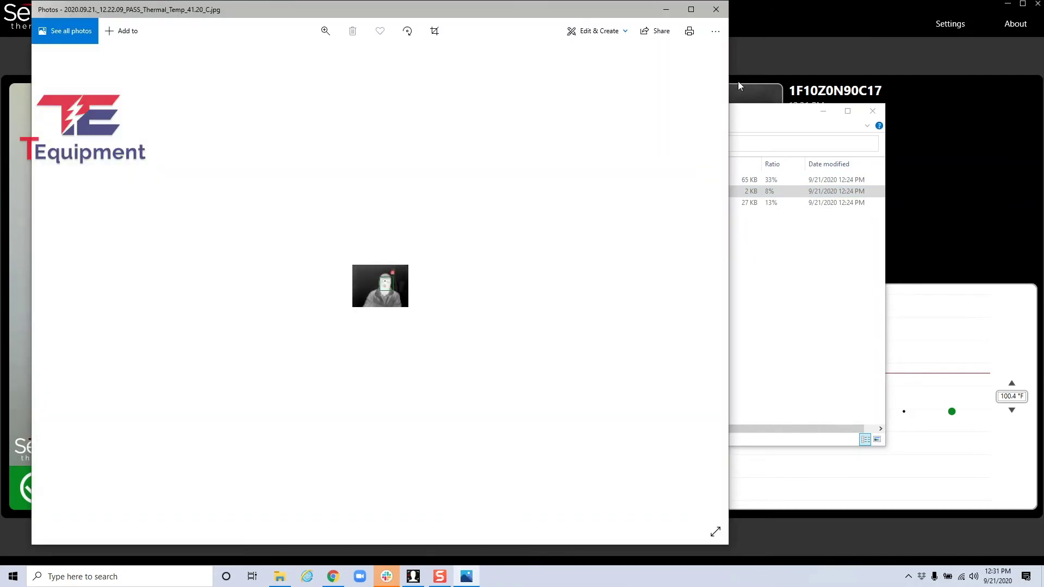
{"action": "left_click", "coordinate": [716, 9]}
{"action": "left_click", "coordinate": [530, 204]}
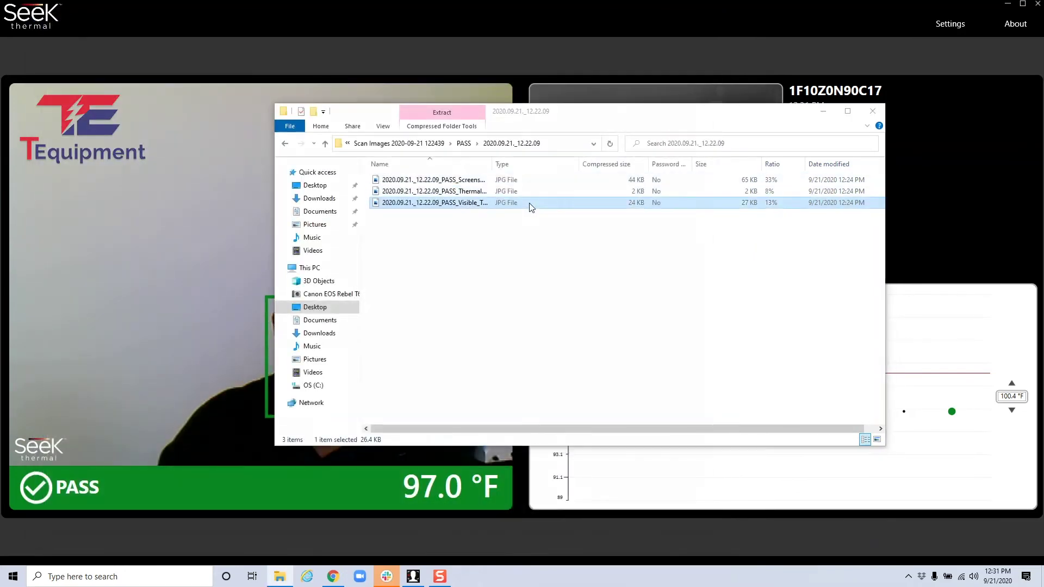
{"action": "double_click", "coordinate": [530, 203]}
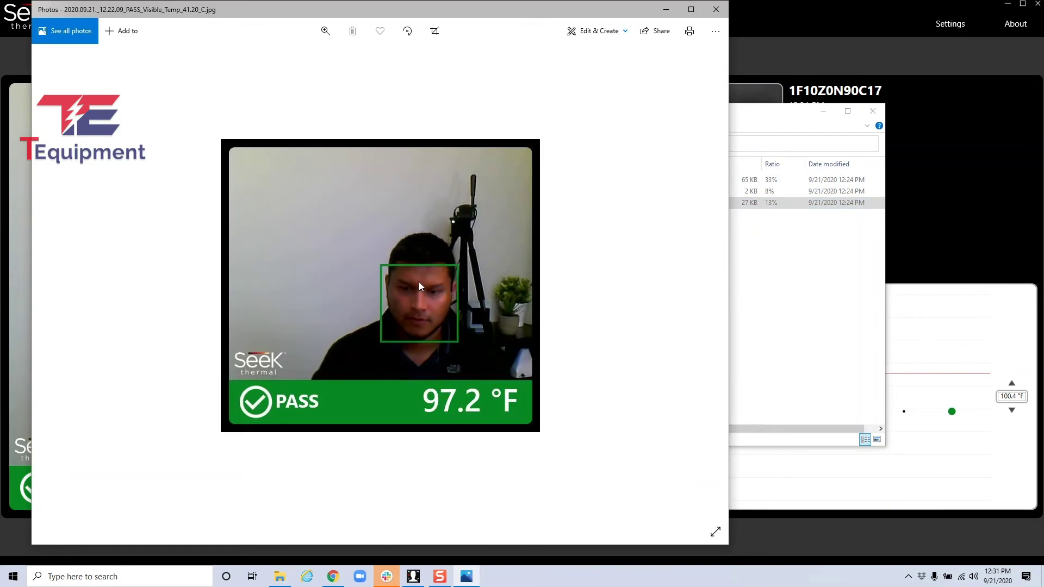
{"action": "left_click", "coordinate": [716, 9]}
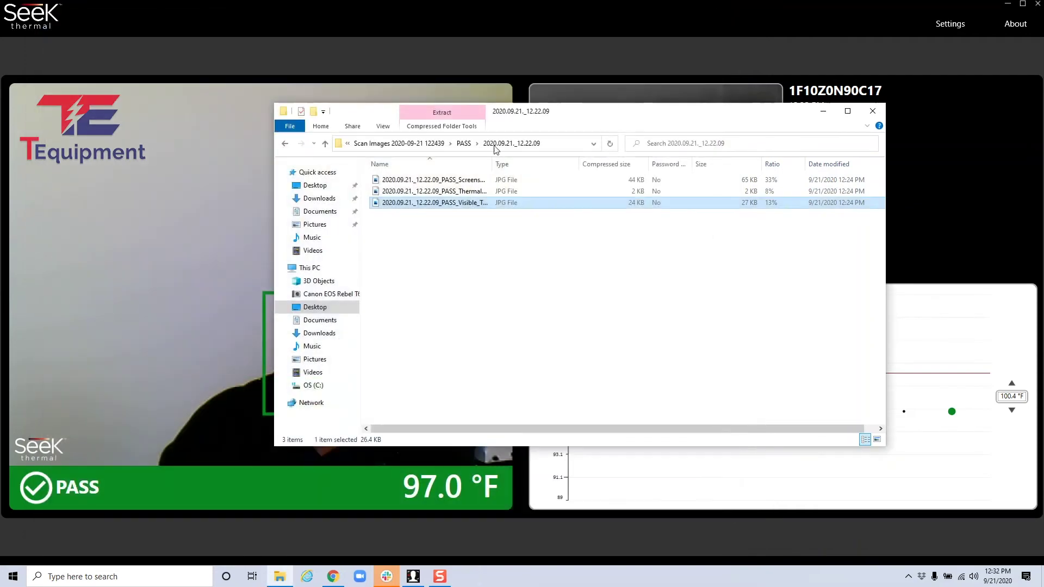
{"action": "left_click", "coordinate": [284, 144]}
{"action": "left_click", "coordinate": [286, 144]}
{"action": "left_click", "coordinate": [285, 144]}
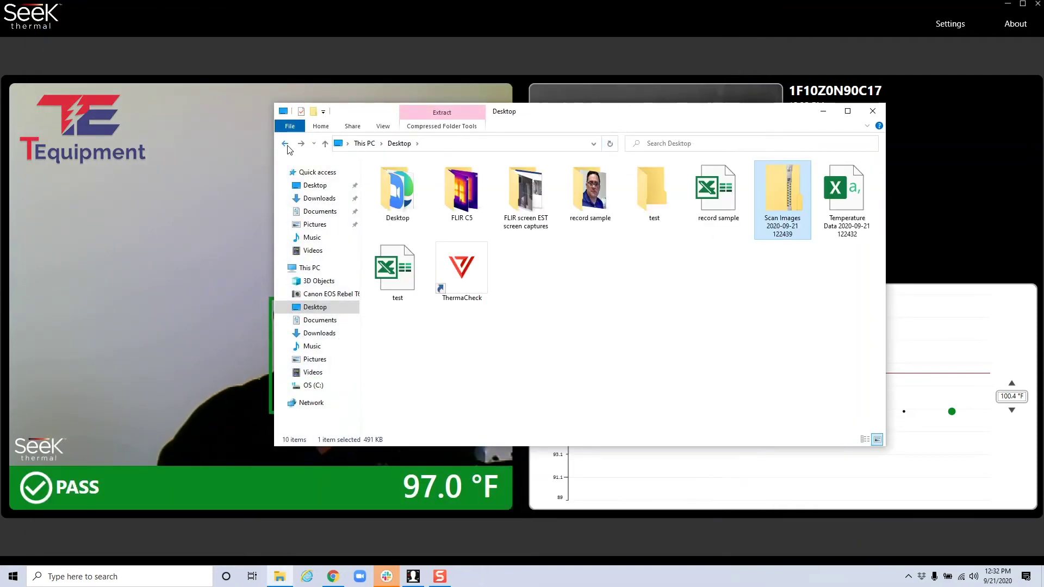
{"action": "double_click", "coordinate": [825, 208]}
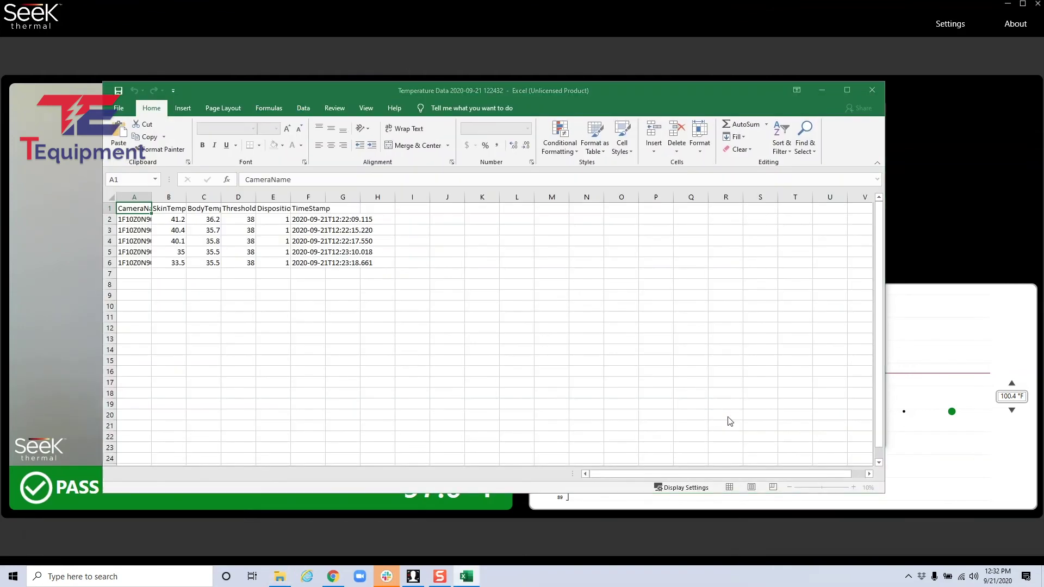
{"action": "left_click", "coordinate": [753, 130]}
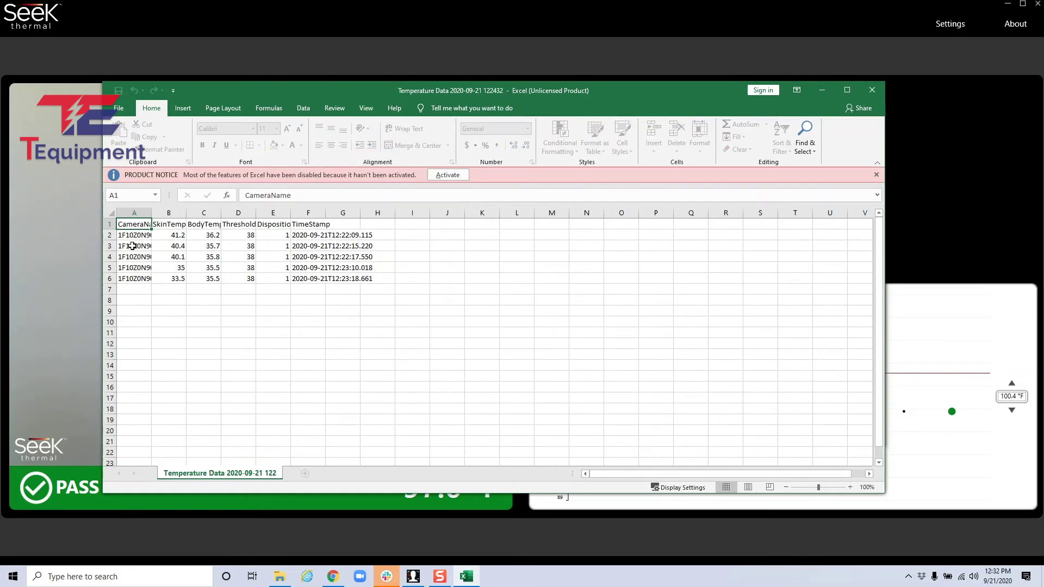
{"action": "left_click", "coordinate": [875, 176]}
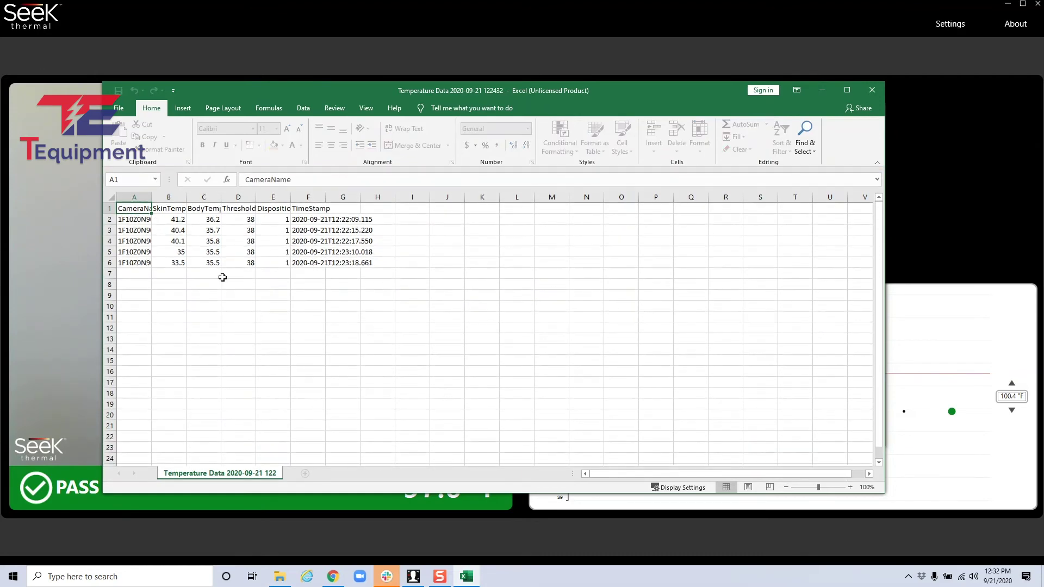
Examine the skin temperature, body temperature, threshold and disposition headers and the timestamps in F2:F6
{"action": "left_click", "coordinate": [165, 209]}
{"action": "left_click", "coordinate": [205, 211]}
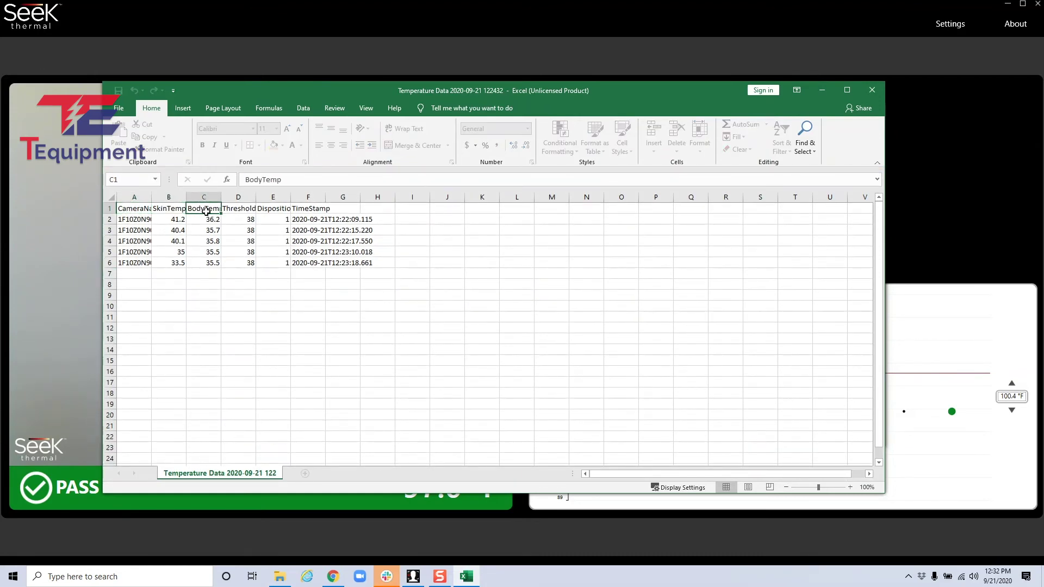
{"action": "left_click", "coordinate": [238, 207]}
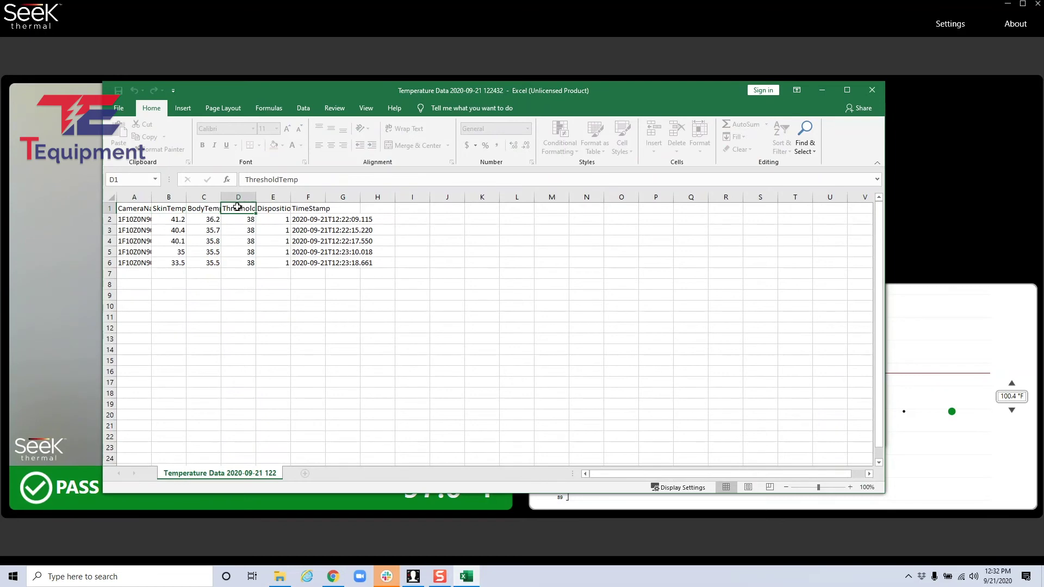
{"action": "left_click", "coordinate": [273, 209]}
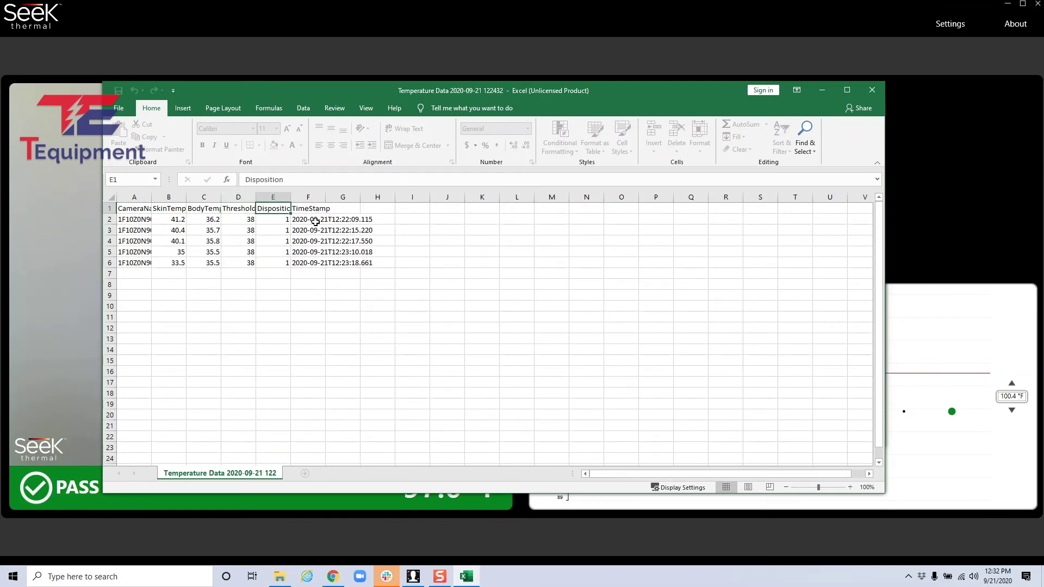
{"action": "left_click_drag", "start_coordinate": [315, 221], "coordinate": [316, 261]}
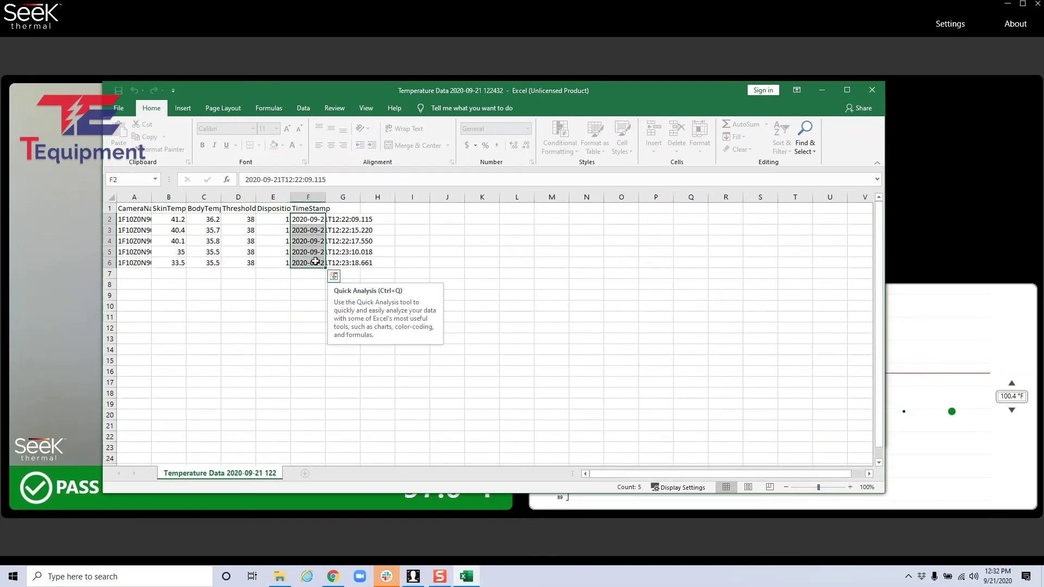
Examine the camera name entries in column A and the skin and body temperature readings in B2:C6
{"action": "left_click", "coordinate": [165, 232]}
{"action": "key", "text": "Left"}
{"action": "key", "text": "Up"}
{"action": "left_click", "coordinate": [138, 231]}
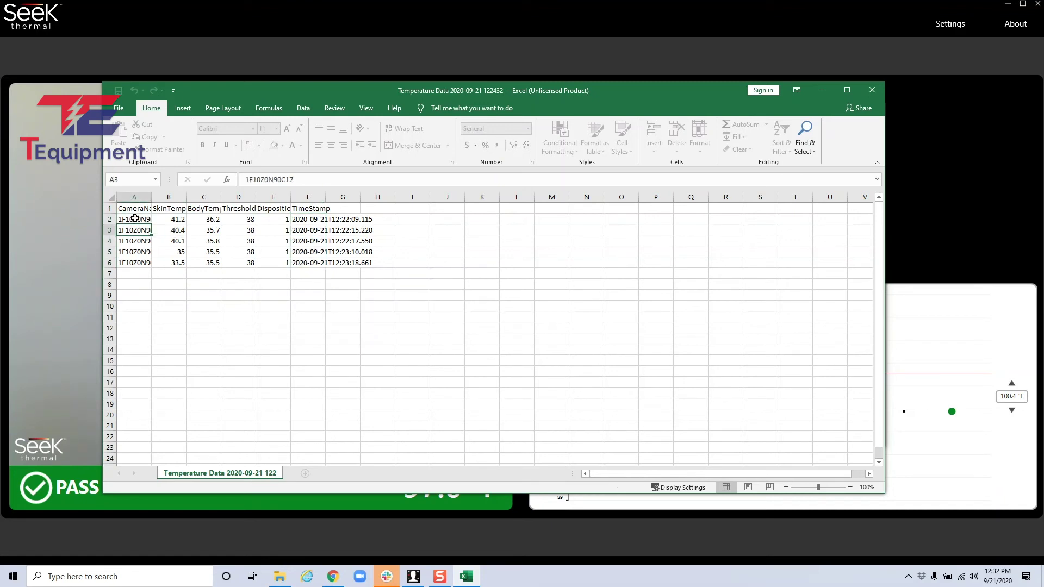
{"action": "left_click", "coordinate": [137, 219]}
{"action": "left_click", "coordinate": [140, 231]}
{"action": "left_click", "coordinate": [139, 241]}
{"action": "left_click_drag", "start_coordinate": [143, 225], "coordinate": [190, 263]}
{"action": "left_click", "coordinate": [144, 243]}
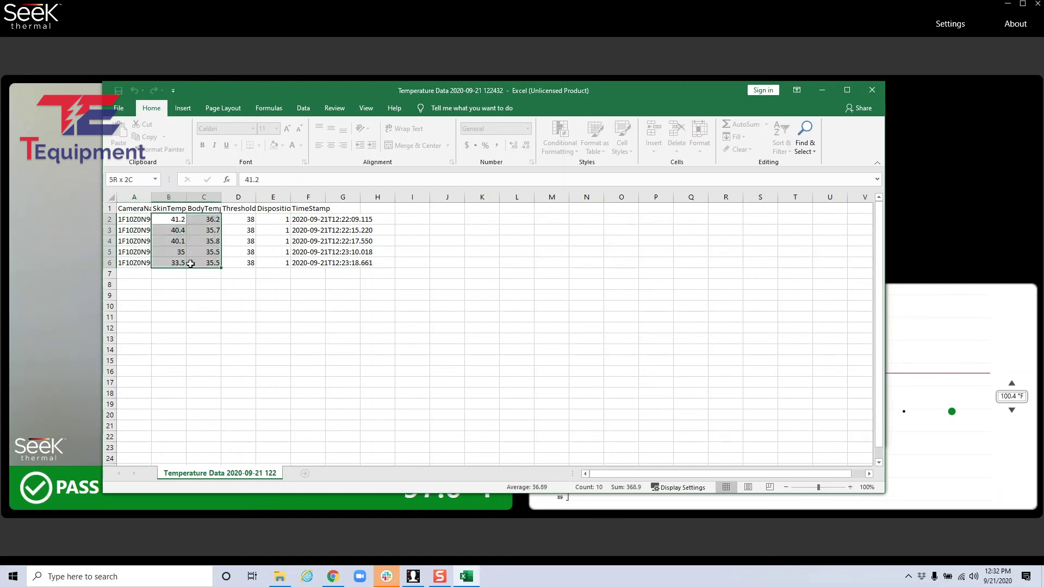